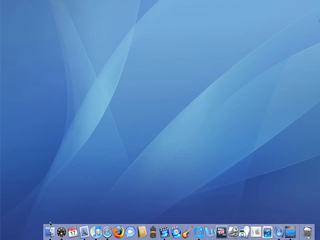
# - Open a Finder window on the home folder from the Dock
pyautogui.click(48, 230)
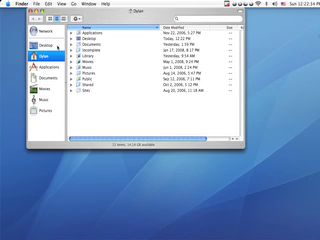
# - Browse Applications, look inside Big Bang Board Games, then return to Applications
pyautogui.click(52, 67)
pyautogui.scroll(5, 98, 62)
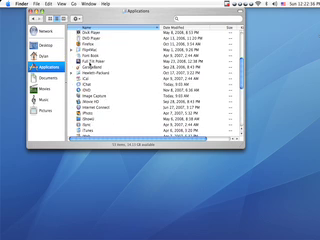
pyautogui.scroll(3, 98, 62)
pyautogui.scroll(2, 98, 62)
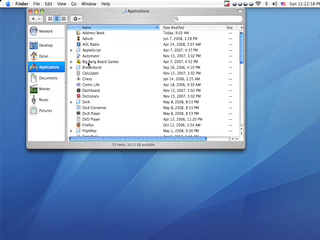
pyautogui.doubleClick(90, 61)
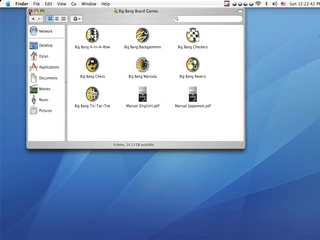
pyautogui.click(57, 67)
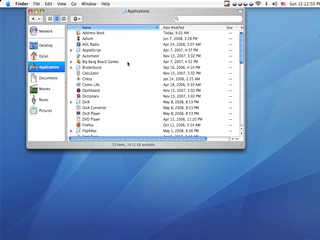
pyautogui.scroll(-3, 127, 63)
pyautogui.scroll(-5, 127, 63)
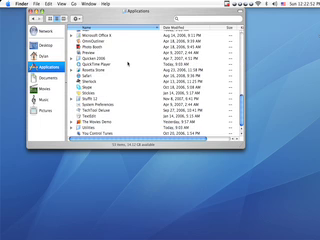
# - Open the Utilities folder and launch Terminal from it
pyautogui.doubleClick(88, 128)
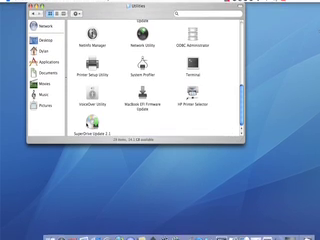
pyautogui.rightClick(105, 86)
pyautogui.click(112, 80)
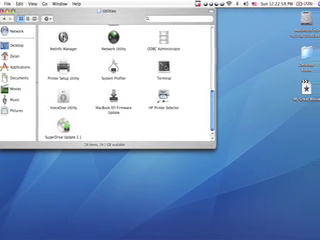
pyautogui.doubleClick(160, 66)
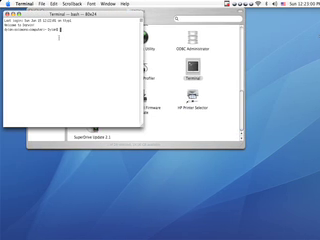
# - Hide Finder so Terminal stands alone, and run the emacs command
pyautogui.press('super+Tab')
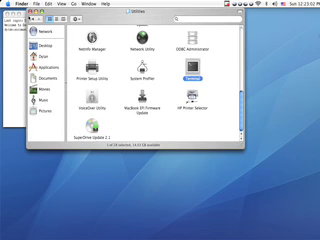
pyautogui.press('super+h')
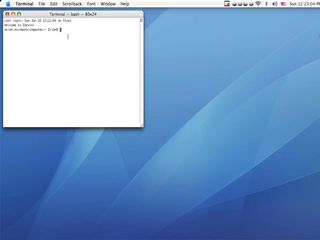
pyautogui.write('s')
pyautogui.write('udo emacs')
pyautogui.press('Return')
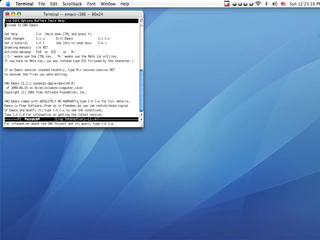
# - Dismiss the Emacs welcome screen and start the built-in Tetris game
pyautogui.hotkey('ctrl', 'g')
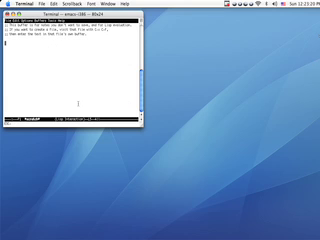
pyautogui.hotkey('ctrl', 'x')
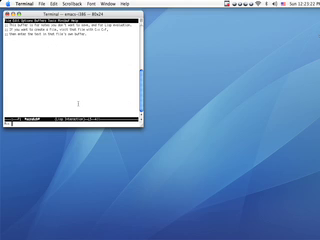
pyautogui.press('Tab')
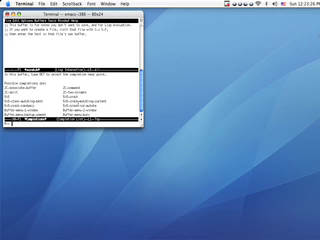
pyautogui.write('swi')
pyautogui.press('Return')
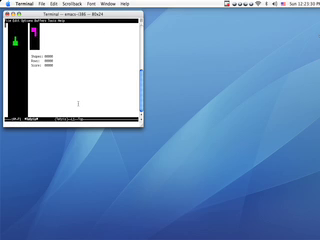
# - Hard-drop the first eight Tetris pieces straight onto the stack
pyautogui.press('space')
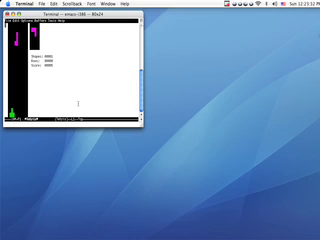
pyautogui.press('space')
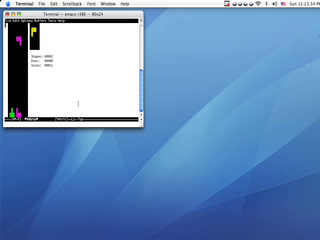
pyautogui.press('space')
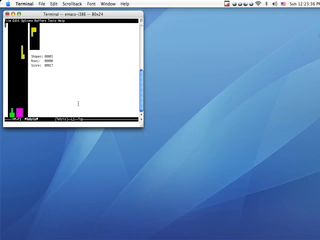
pyautogui.press('space')
pyautogui.press('space')
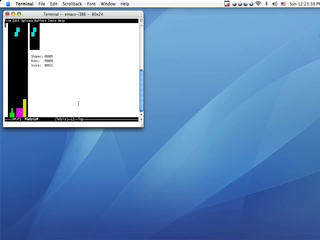
pyautogui.press('space')
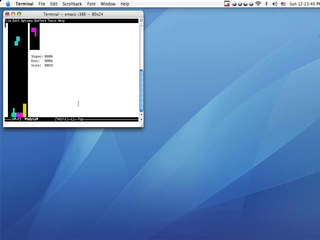
pyautogui.press('space')
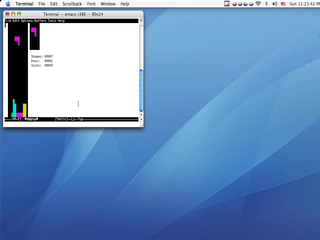
pyautogui.press('space')
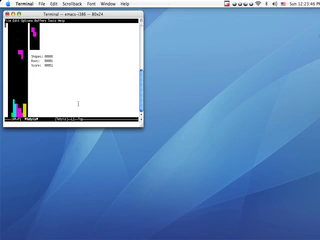
pyautogui.press('space')
# - Rotate and shift the magenta, green, red and blue pieces into place, then close the game window
pyautogui.press('Up')
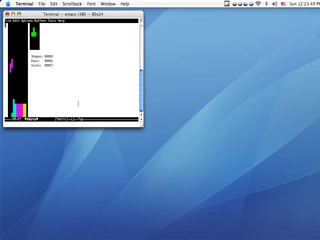
pyautogui.press('space')
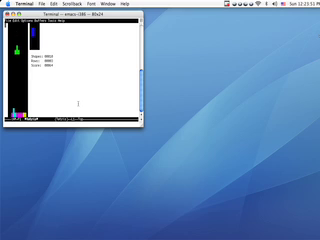
pyautogui.press('Up')
pyautogui.press('Left')
pyautogui.press('Left')
pyautogui.press('space')
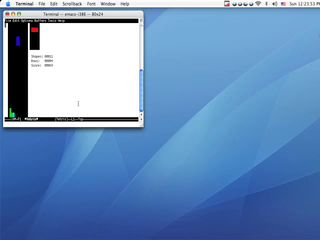
pyautogui.press('space')
pyautogui.press('Up')
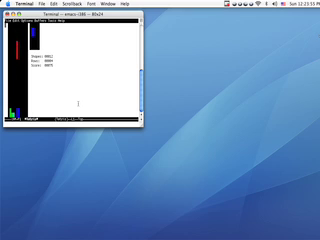
pyautogui.press('space')
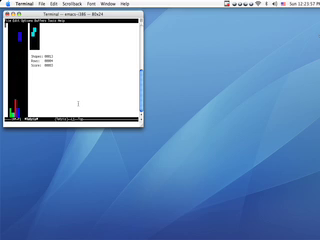
pyautogui.press('Left')
pyautogui.press('Left')
pyautogui.press('Left')
pyautogui.press('Right')
pyautogui.press('Right')
pyautogui.press('Right')
pyautogui.press('space')
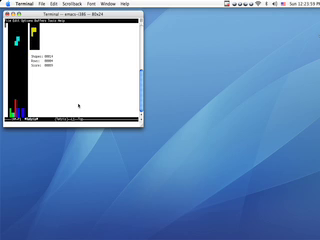
pyautogui.press('super+w')
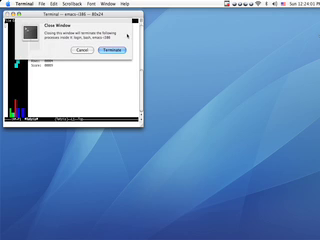
# - Terminate the Emacs window, open a fresh Terminal window, then quit Terminal
pyautogui.click(118, 50)
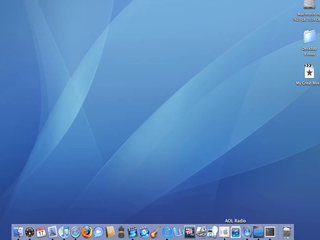
pyautogui.click(258, 231)
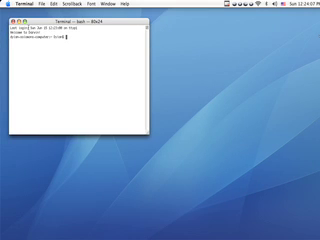
pyautogui.press('super+q')
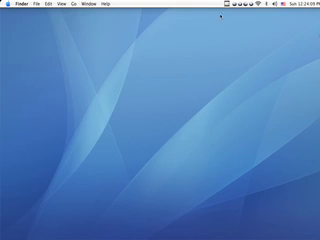